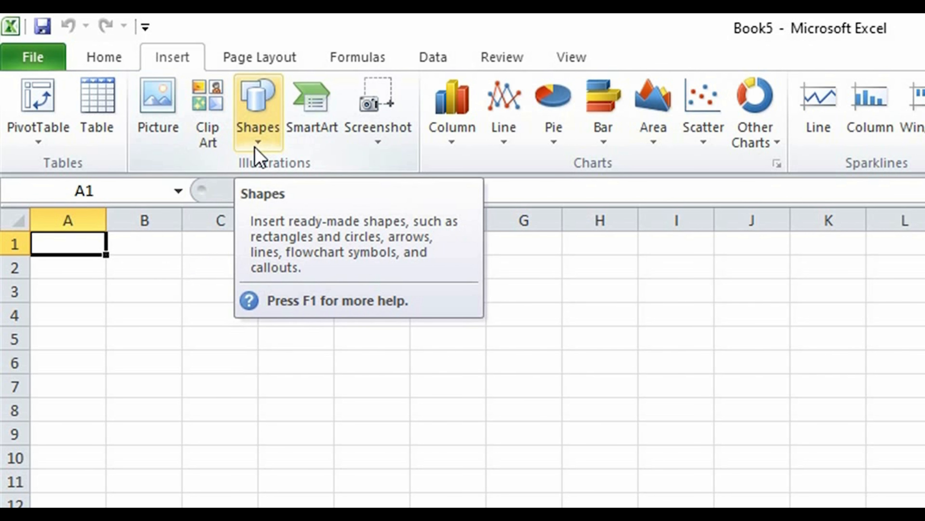
Draw a text box across columns L to R on the empty sheet, and delete it
click(269, 150)
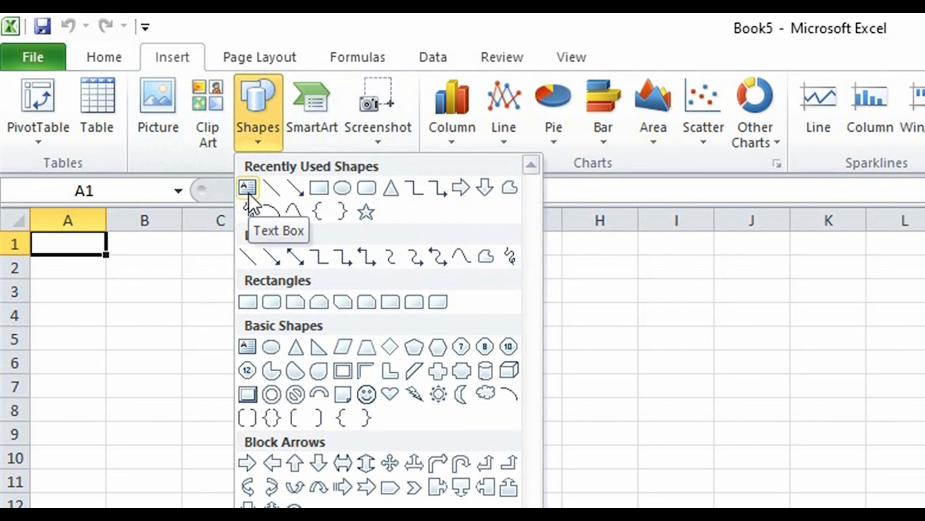
click(244, 144)
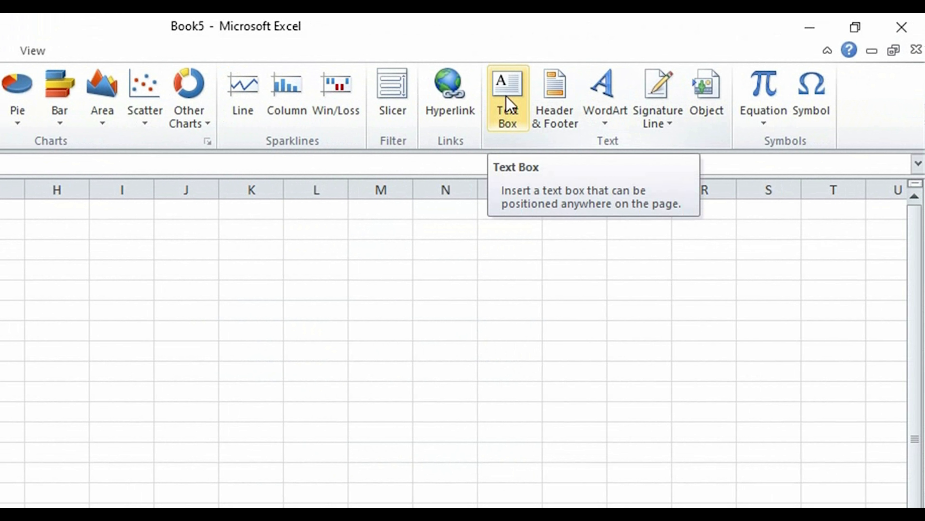
click(506, 96)
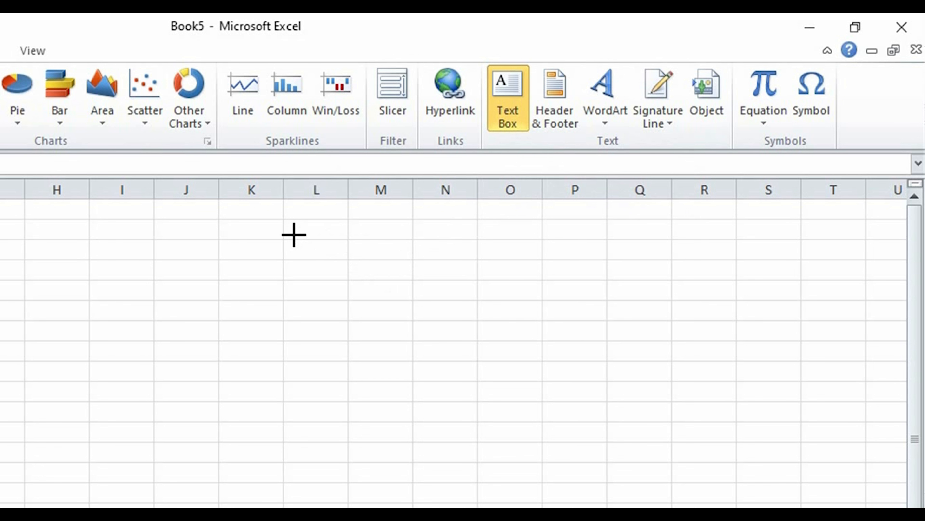
mouse_move(295, 235)
mouse_down()
mouse_move(326, 264)
mouse_move(419, 306)
mouse_move(649, 375)
mouse_move(721, 443)
mouse_up()
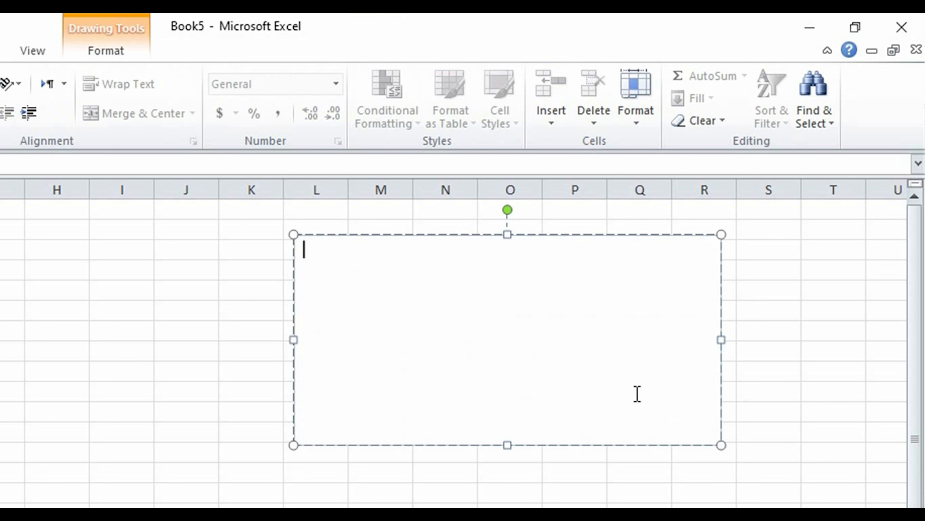
click(722, 444)
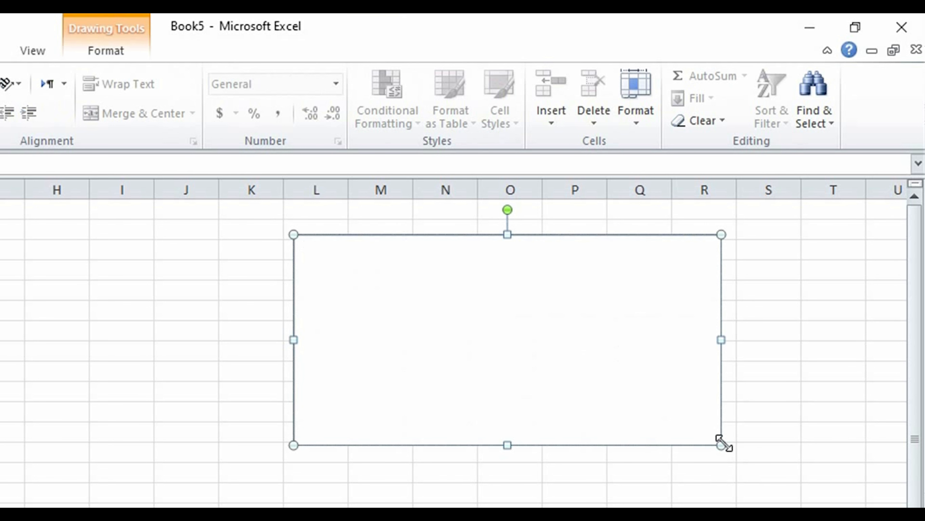
key(Delete)
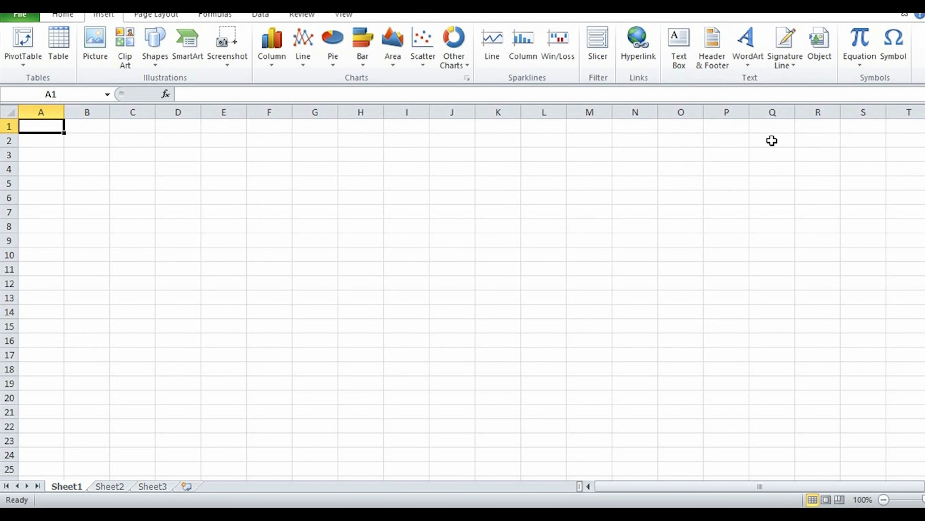
Insert a header and footer on Sheet1 and go through the header's left, centre and right sections
click(710, 55)
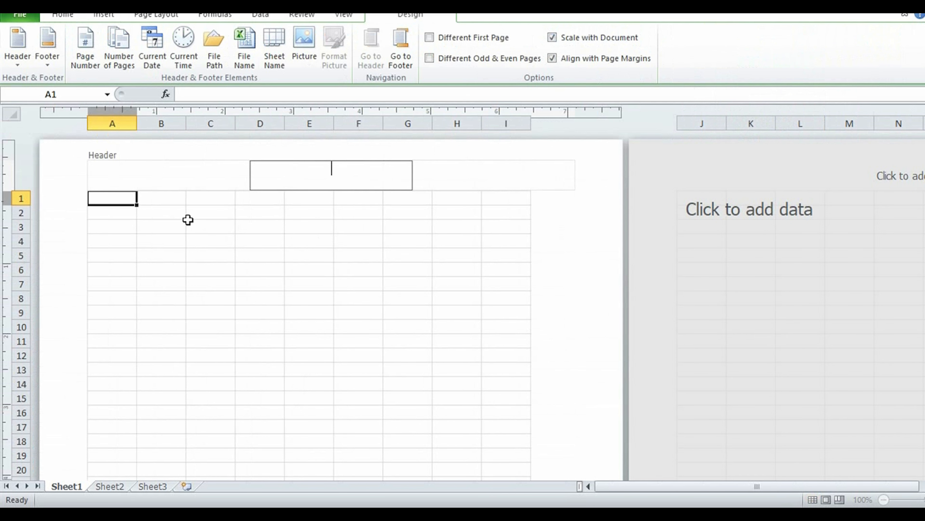
click(161, 175)
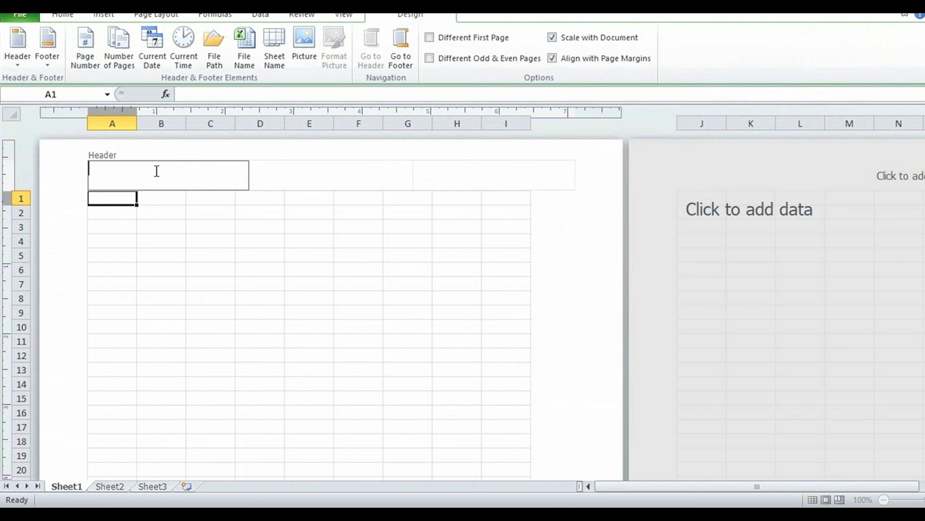
click(304, 176)
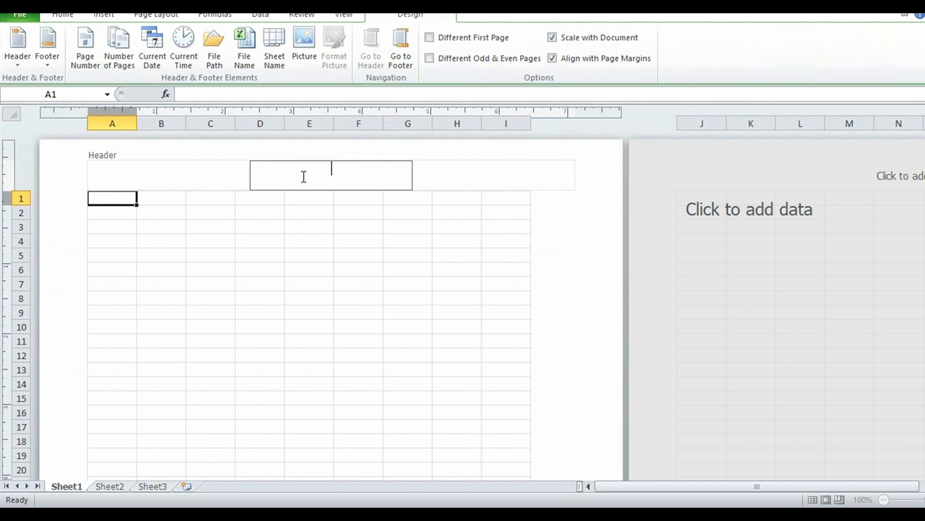
click(485, 170)
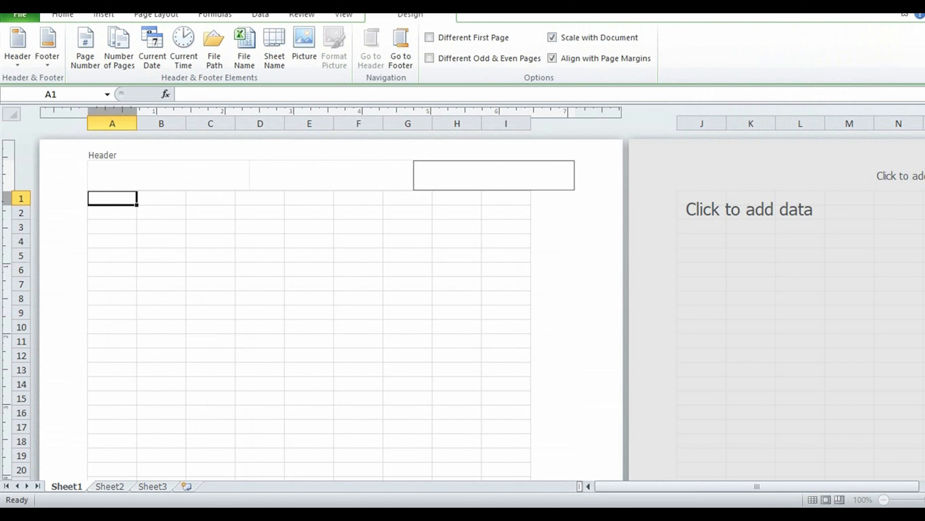
Go through the left, centre and right sections of the first page's footer and return to the cells
drag(924, 199, 924, 213)
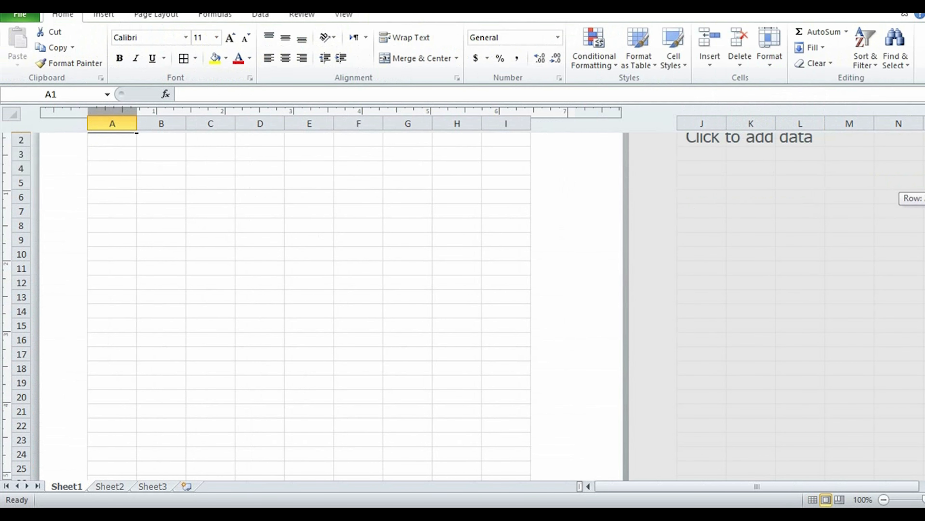
click(924, 249)
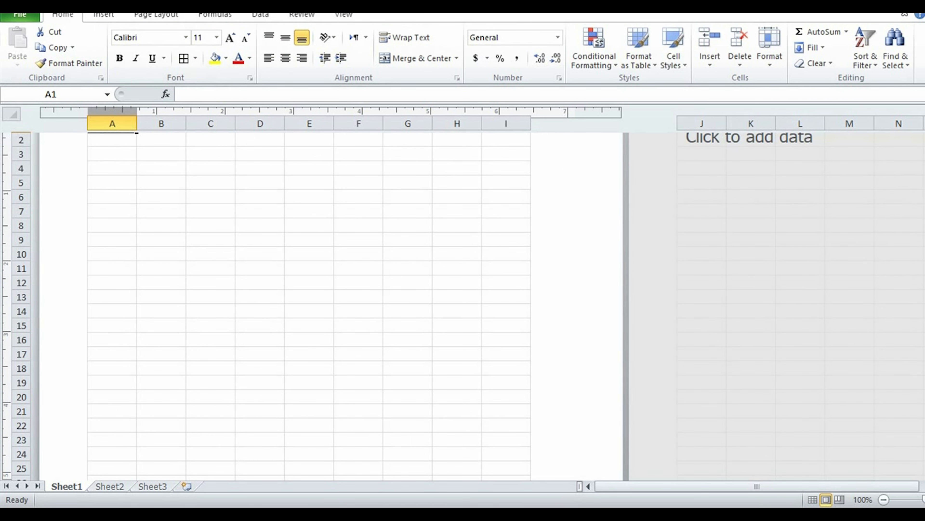
click(924, 474)
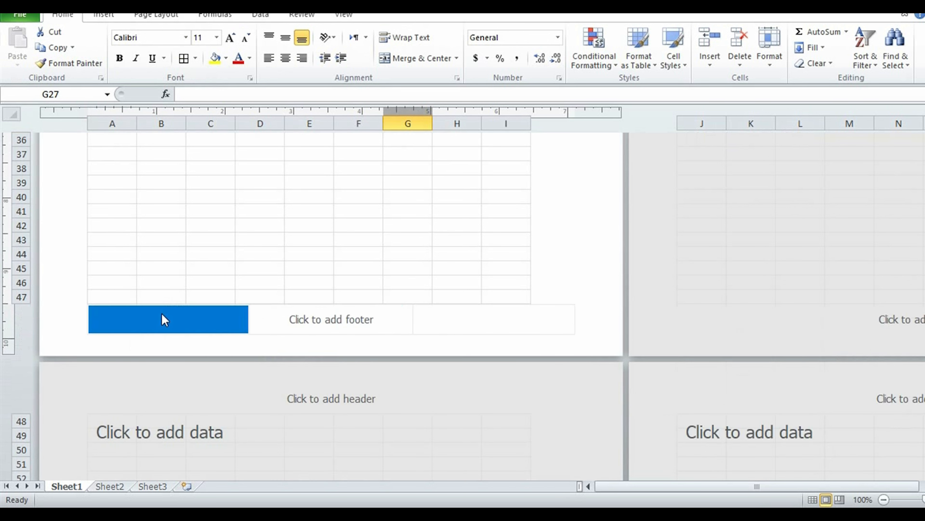
click(164, 320)
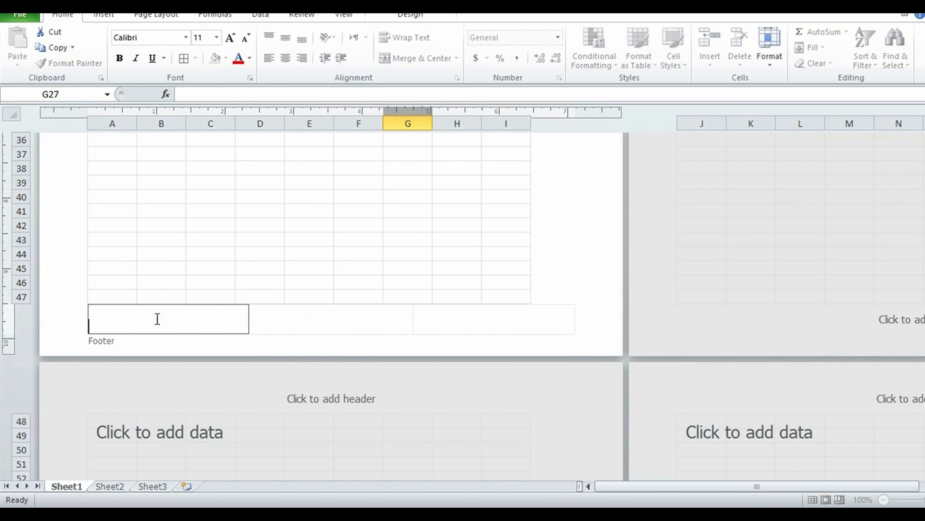
click(347, 310)
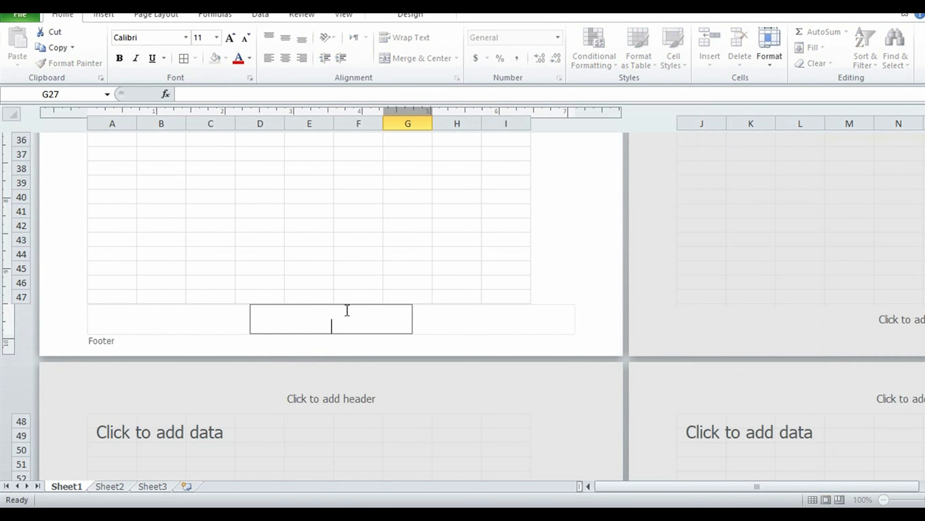
click(472, 320)
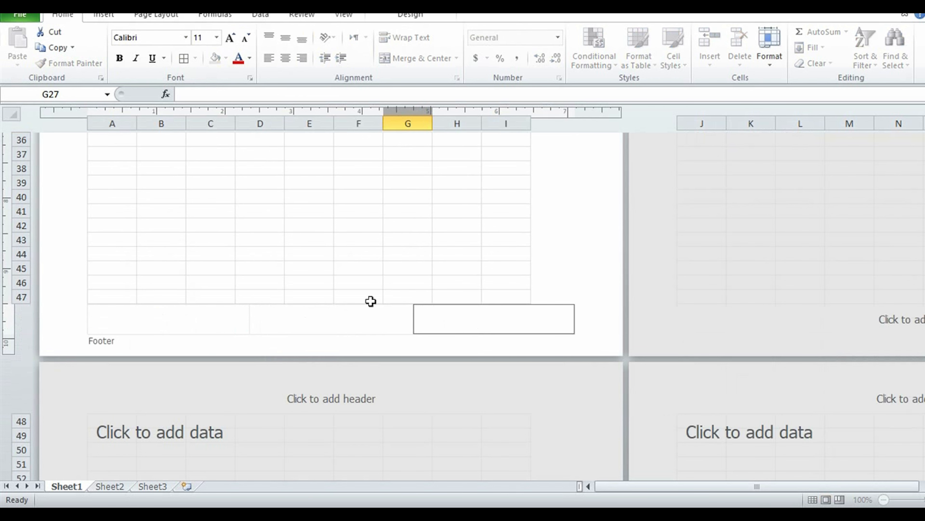
click(397, 256)
Enter WELCOME TO MY YOUTUBE CHANNEL in the first page header's left section and the instructor's name with title in its right section
scroll(328, 218, up, 15)
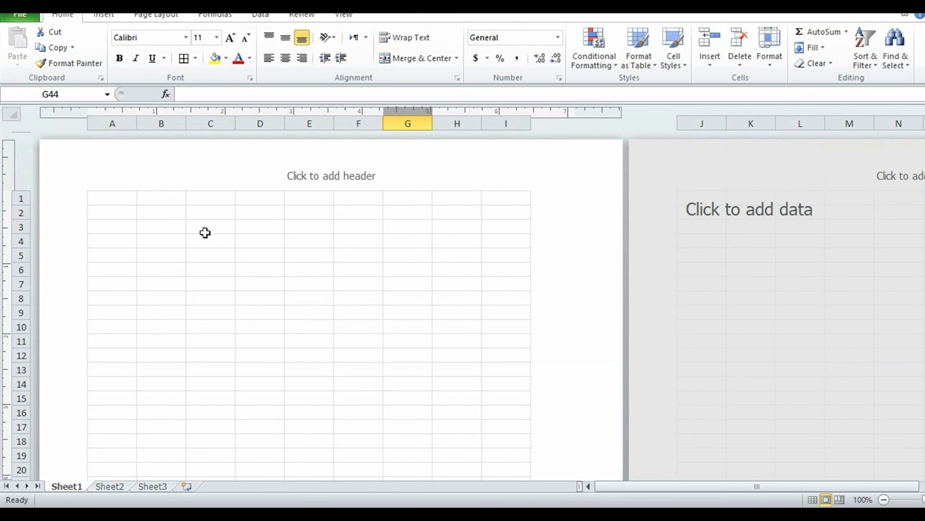
click(164, 175)
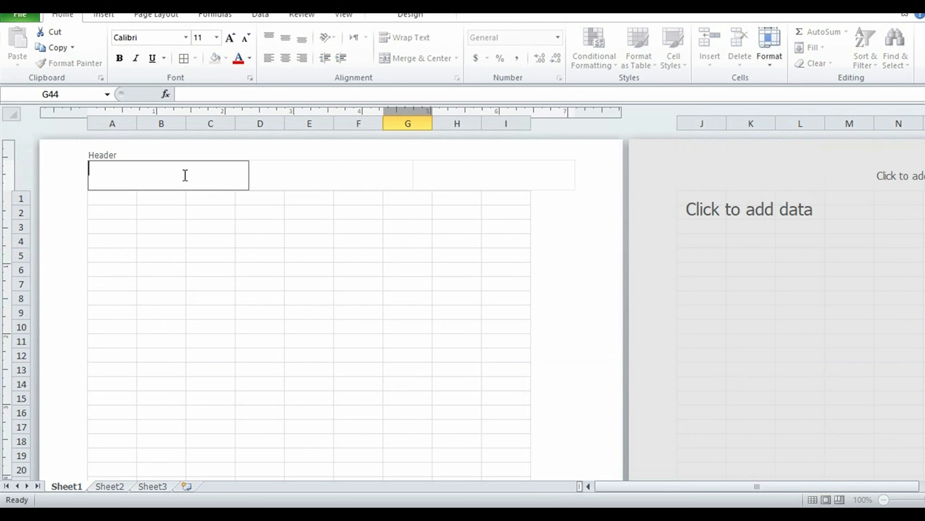
text(WELCOME TO MY YOUTUBE CHANNEL)
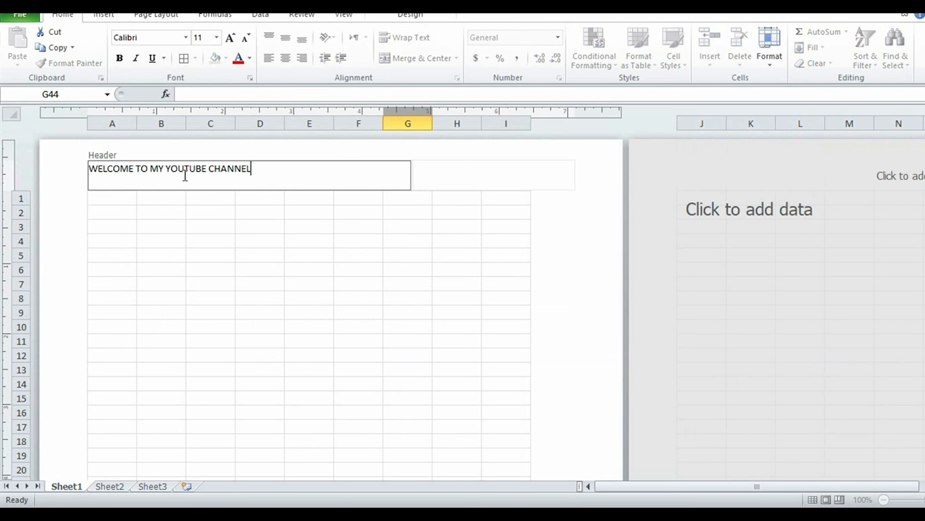
key(Tab)
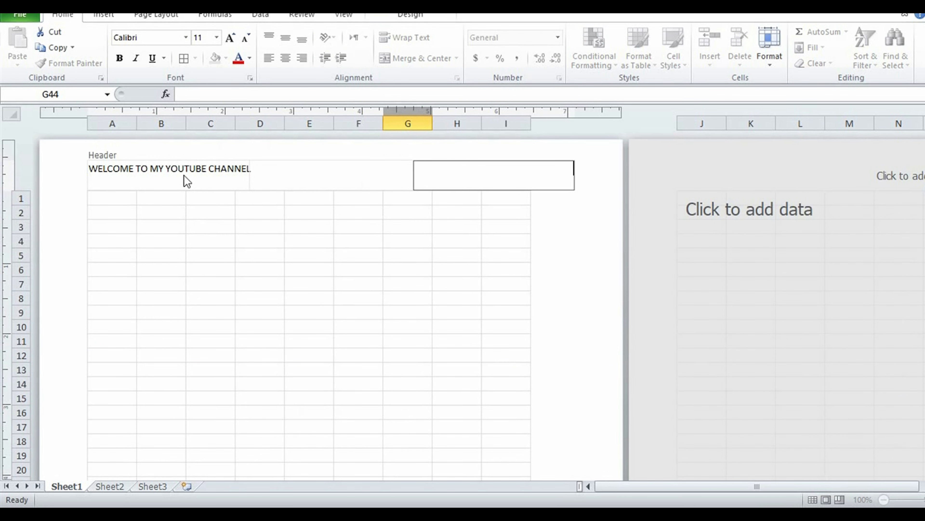
text(MS ZAIN YOUSAF)
Format the instructor's name in the header's right section as bold with font size 18
key(shift+Home)
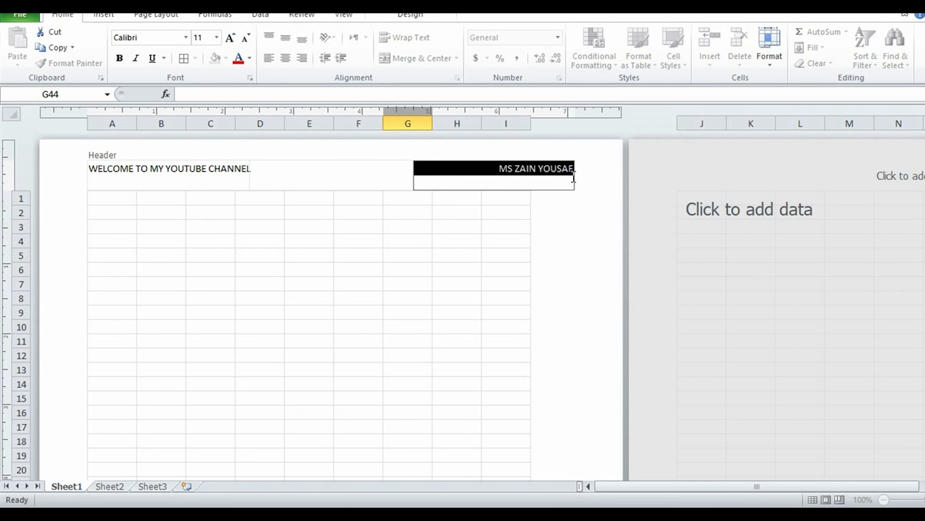
click(217, 37)
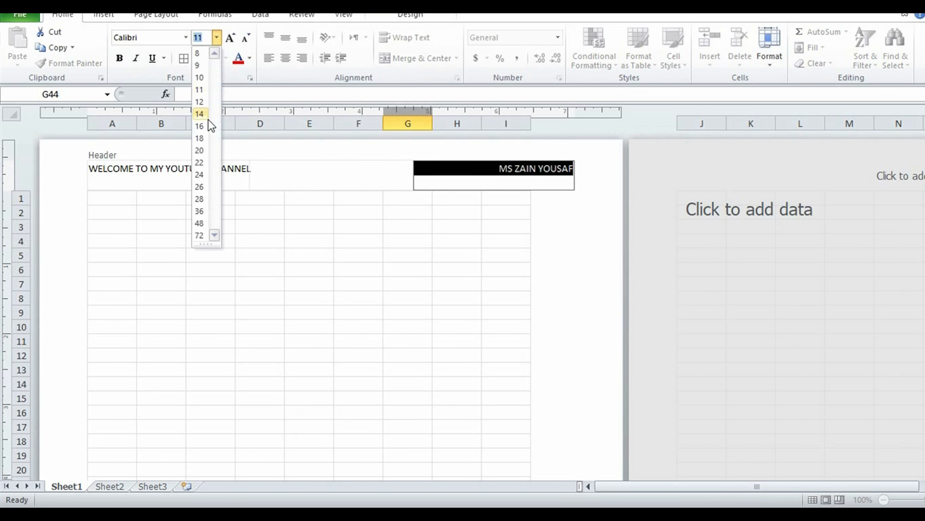
click(203, 126)
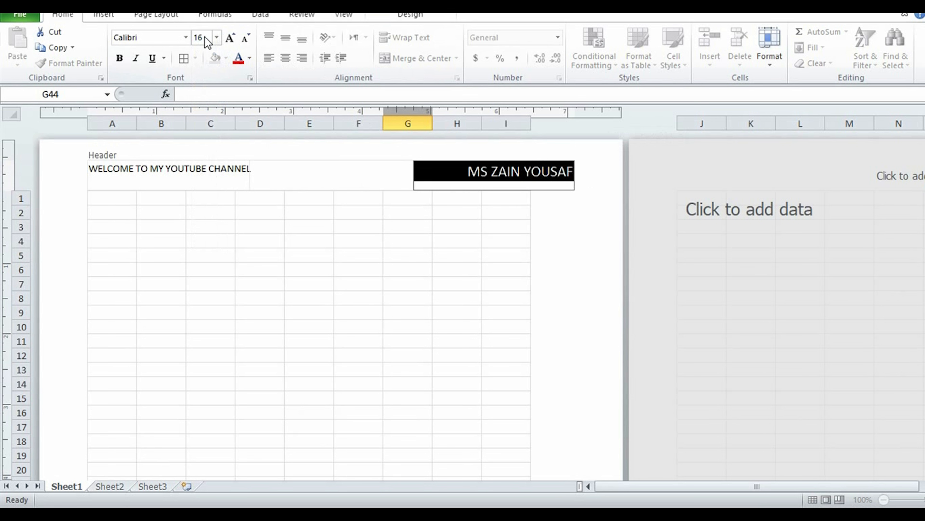
click(229, 38)
click(119, 59)
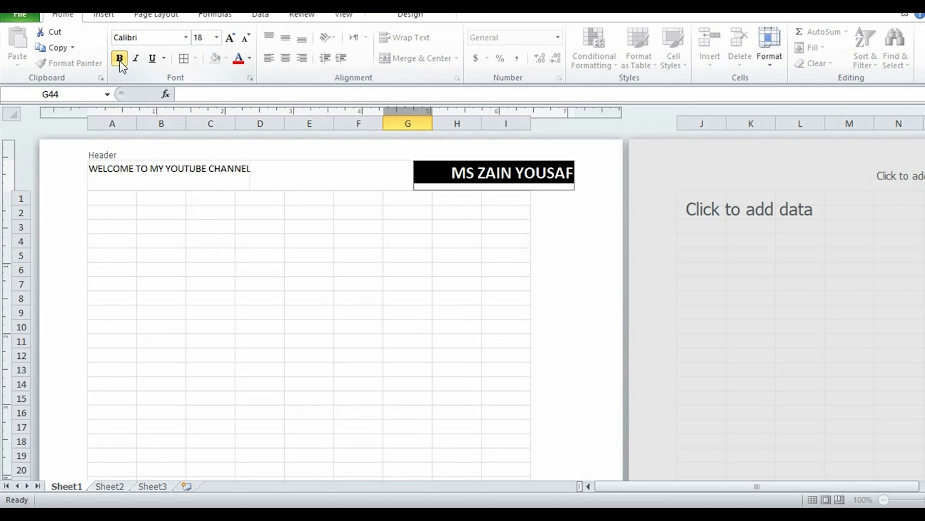
Make the welcome text in the header's left section bold and leave the header
click(245, 169)
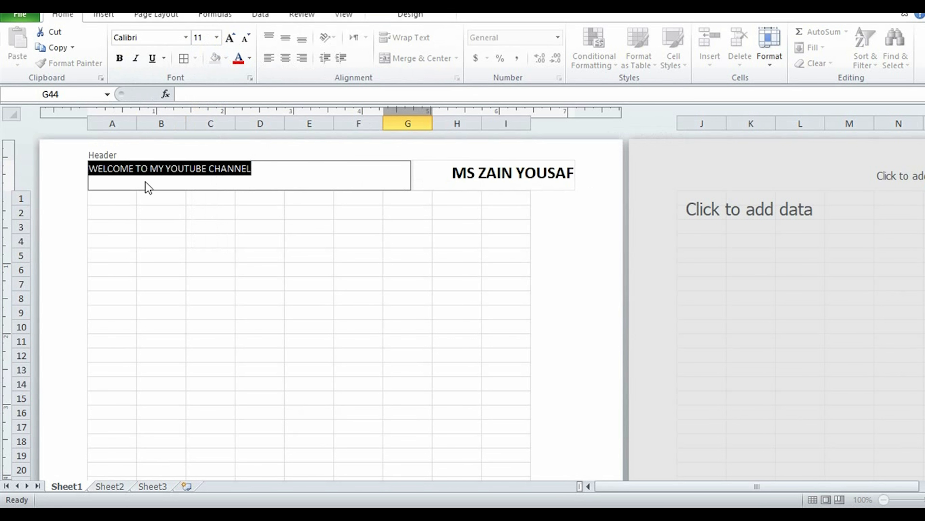
click(125, 57)
click(296, 171)
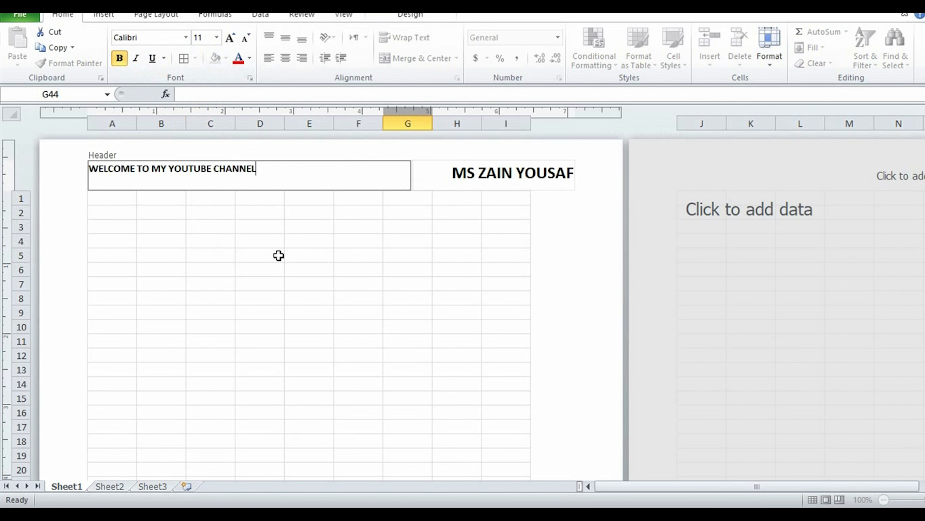
click(295, 278)
Enter "Instructor:" with the instructor's name below it in bold in the footer's left section, and "PAGE NO:" in its right section
scroll(386, 252, down, 10)
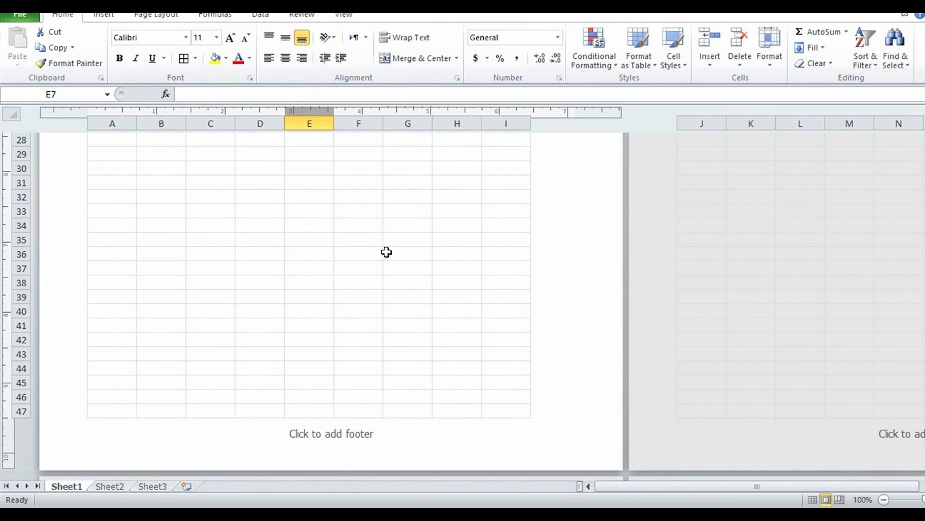
click(211, 352)
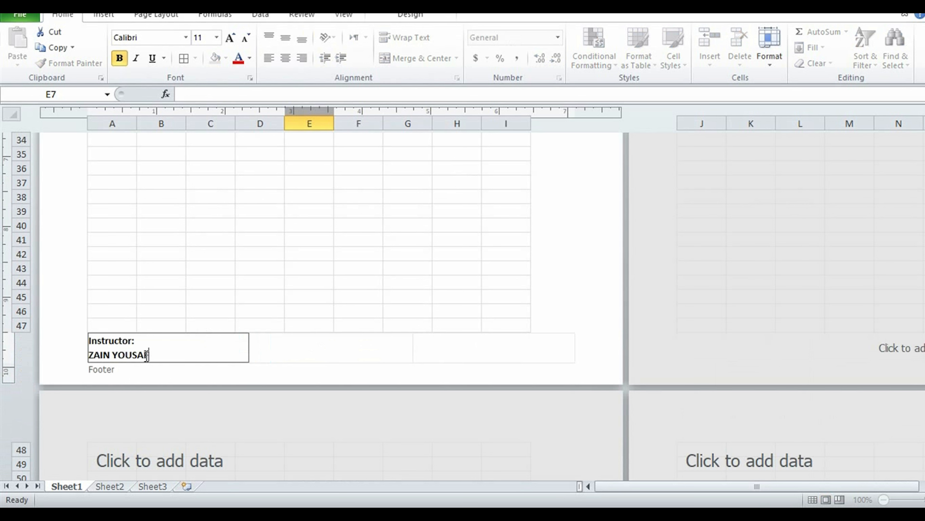
click(477, 355)
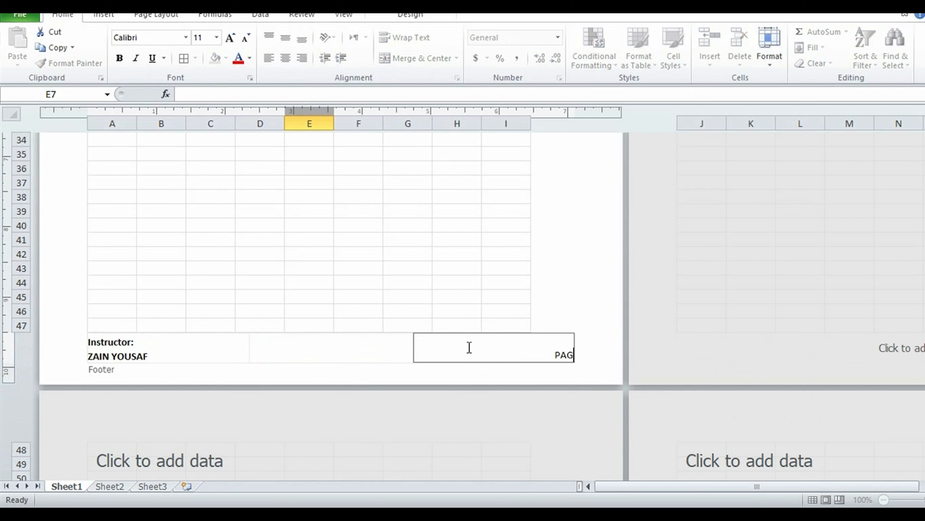
text(PAGE NO:)
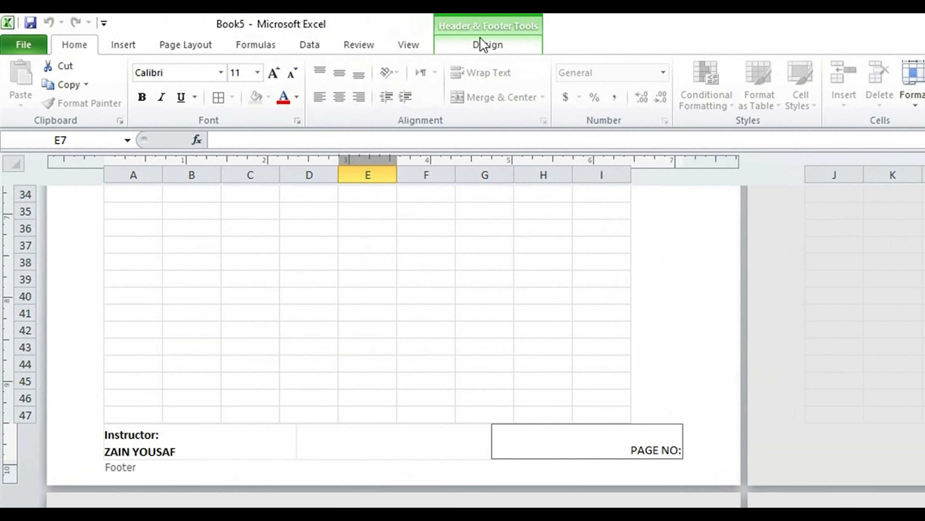
Add the Number of Pages code after "PAGE NO:" in the footer, replace its word Pages with 1, and leave the footer
click(409, 14)
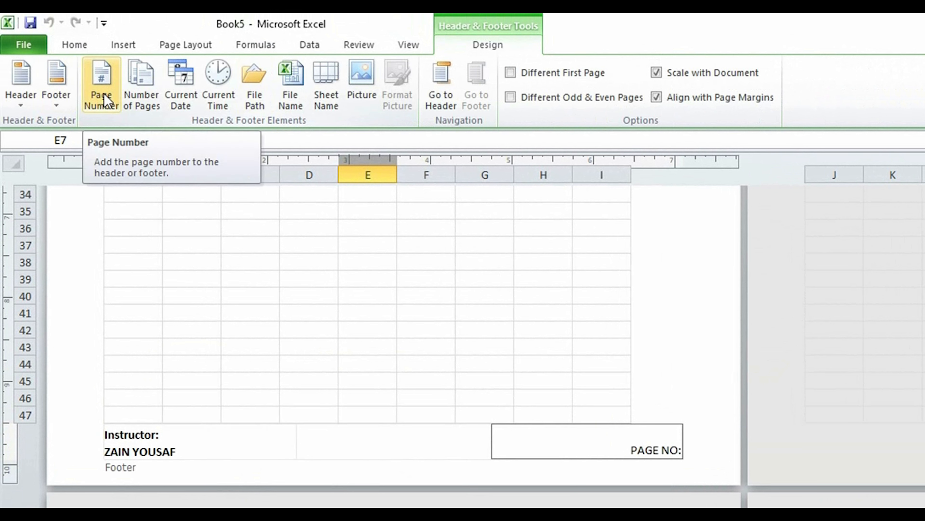
click(144, 98)
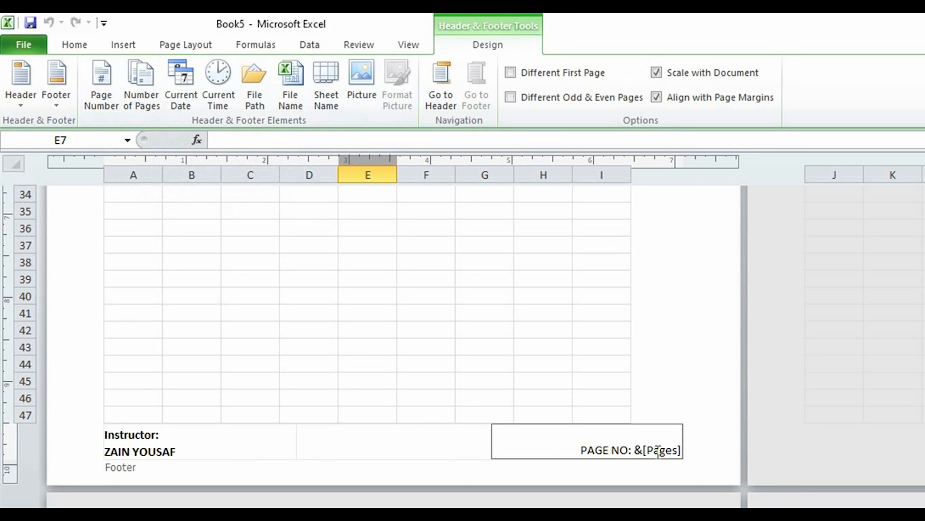
drag(649, 449, 678, 452)
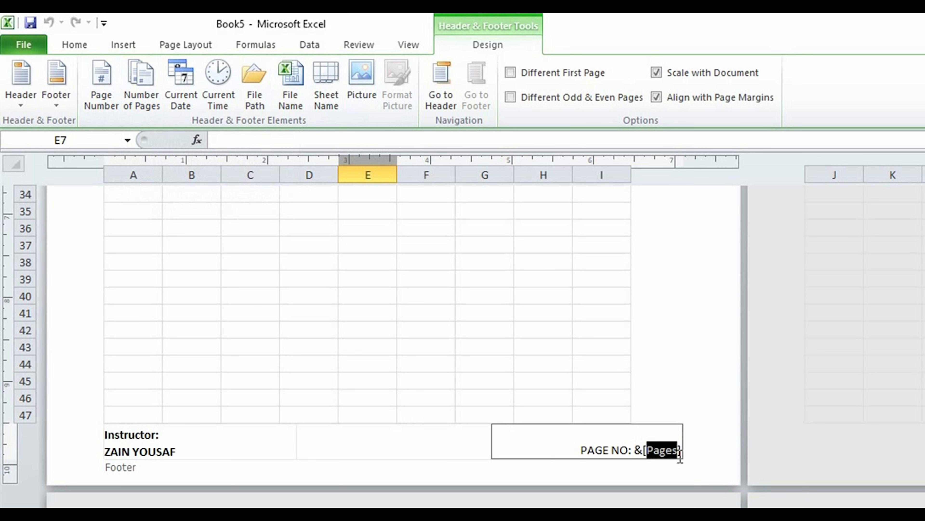
text(1)
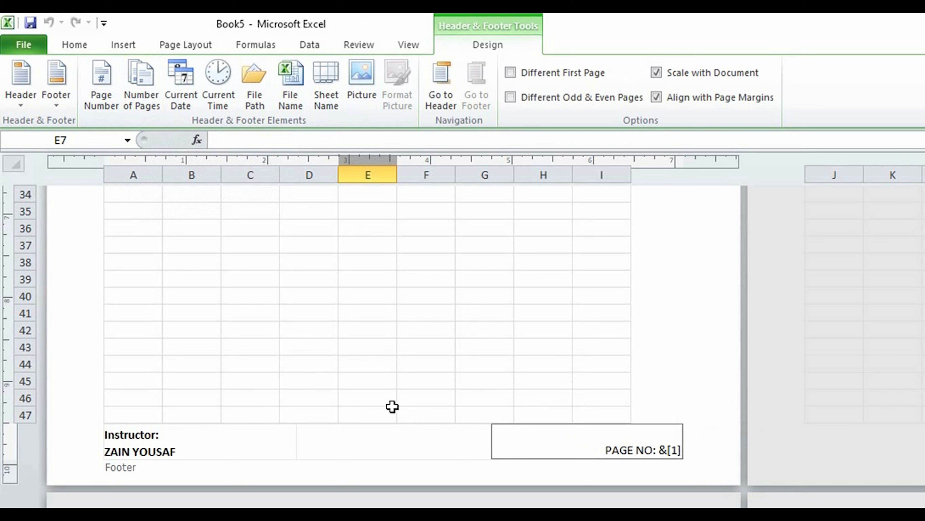
click(458, 379)
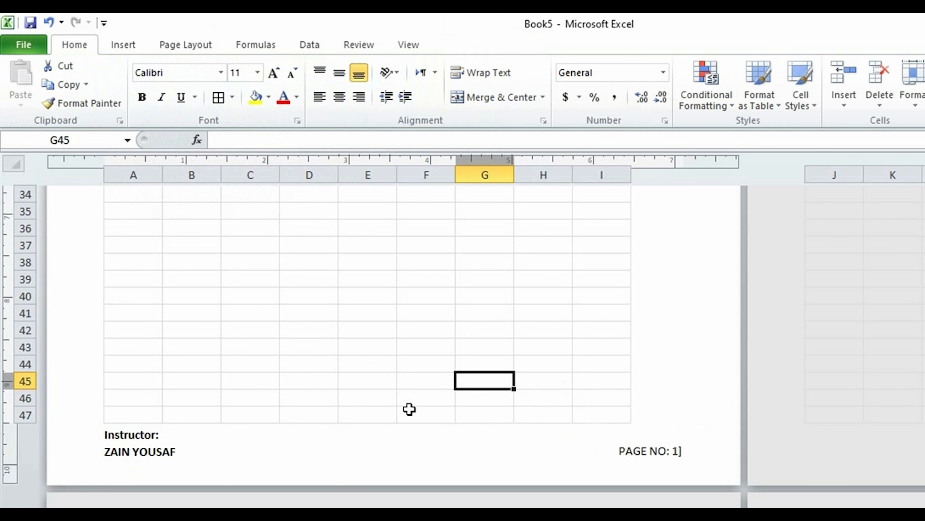
Review the header and footer on the first page and on the page beside it
scroll(410, 405, up, 10)
scroll(413, 372, up, 1)
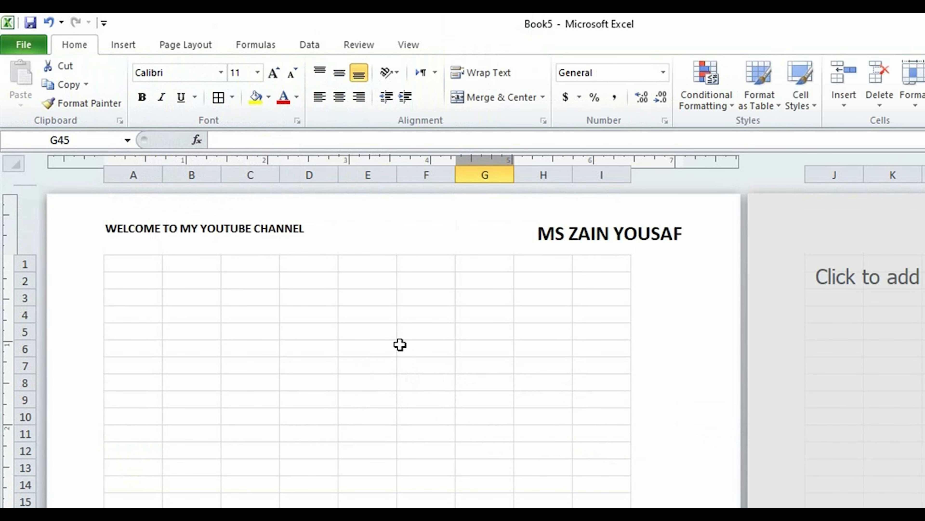
scroll(311, 381, down, 11)
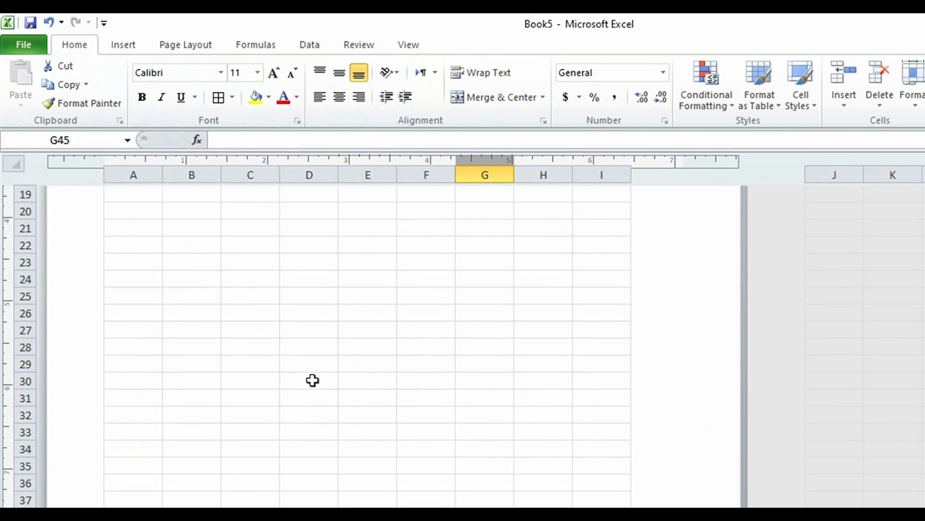
scroll(308, 379, up, 2)
scroll(307, 378, up, 10)
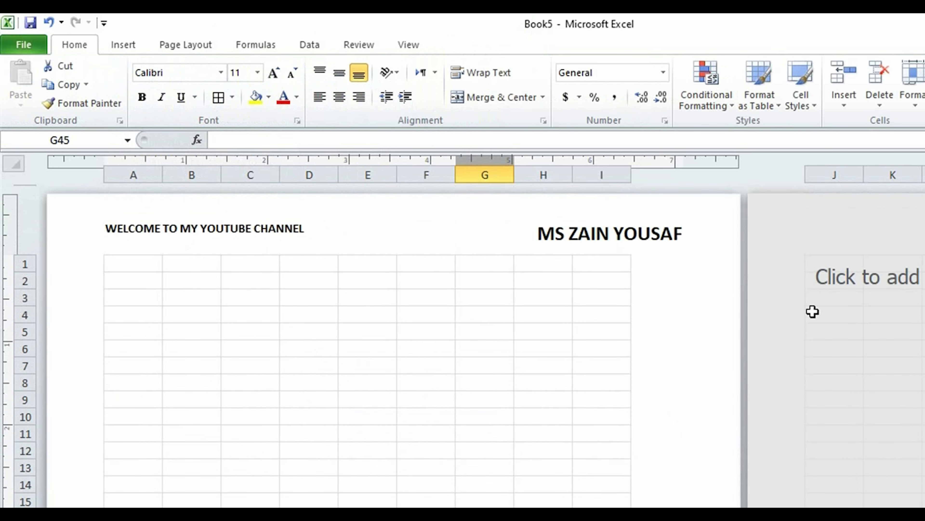
click(840, 333)
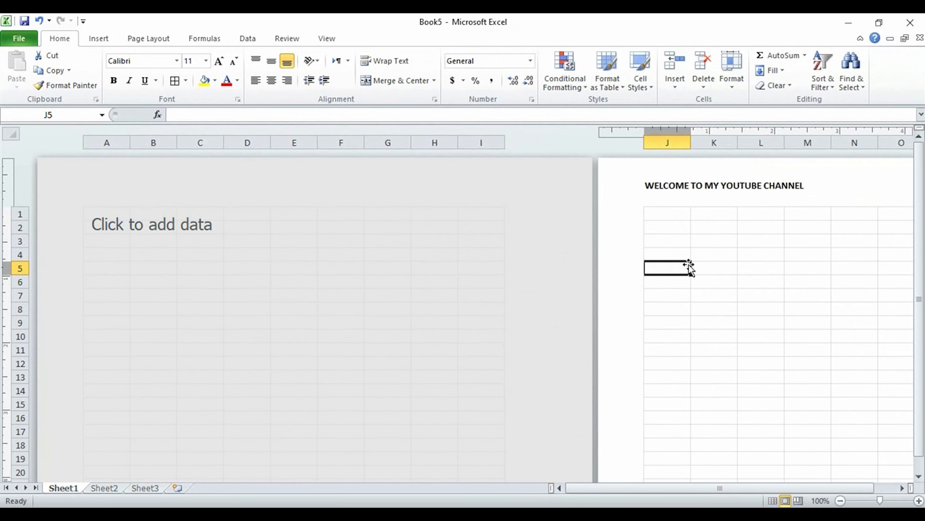
click(713, 204)
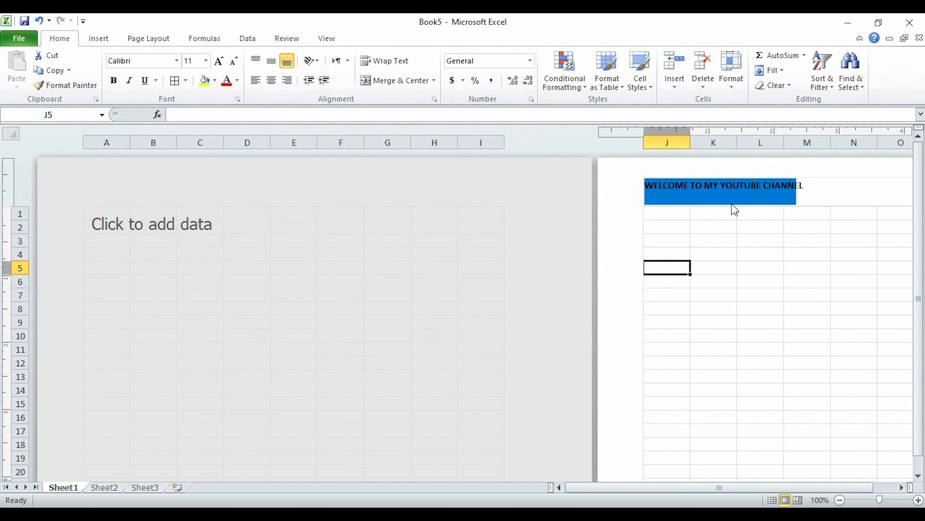
Check that the header repeats on the pages below, and return to the start of the first page
scroll(723, 284, down, 12)
click(702, 285)
scroll(258, 366, down, 6)
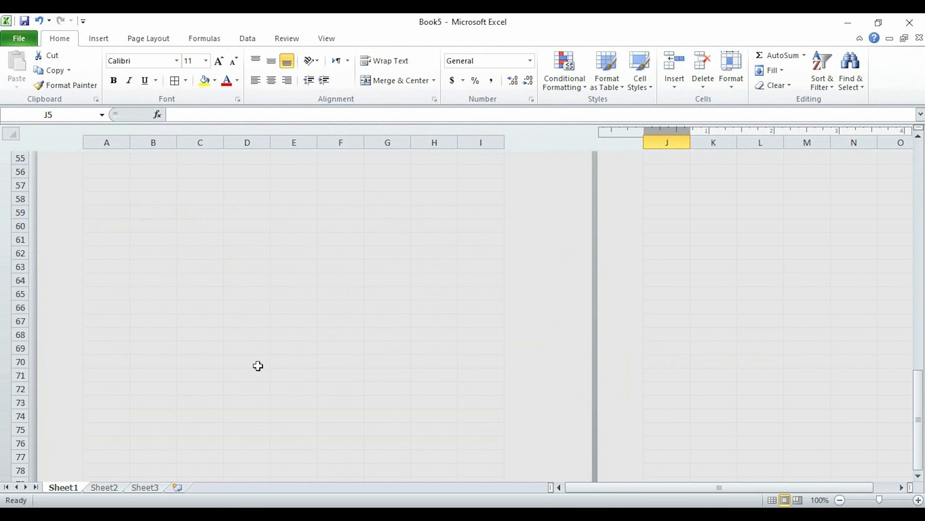
scroll(226, 317, up, 3)
click(167, 366)
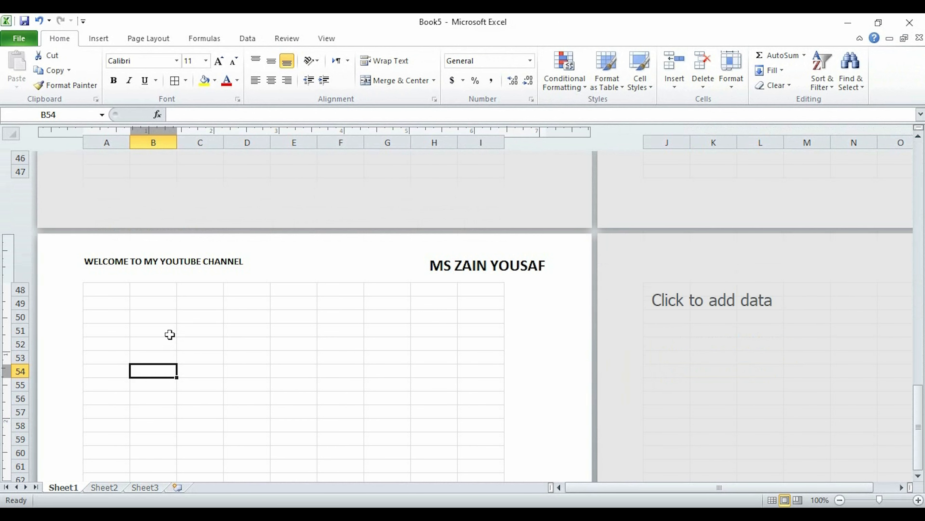
scroll(223, 321, down, 6)
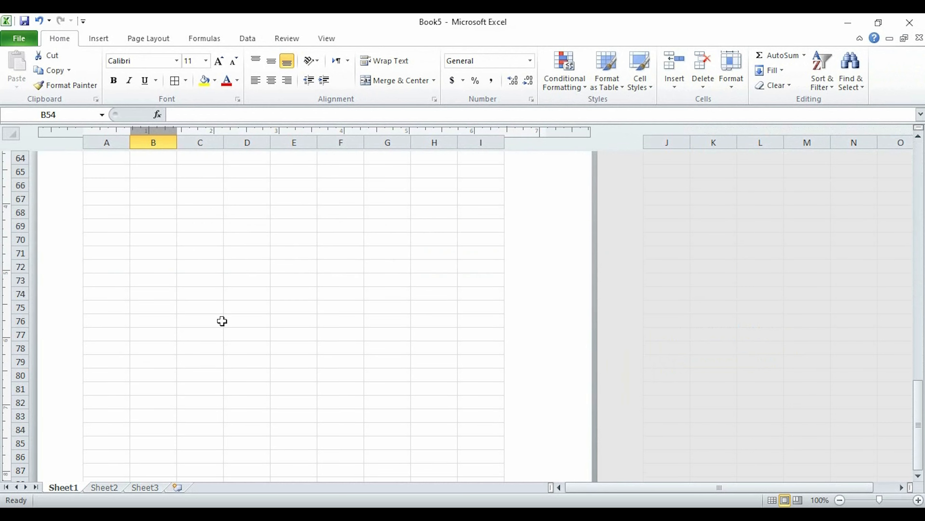
scroll(226, 328, down, 8)
scroll(137, 306, down, 5)
click(127, 320)
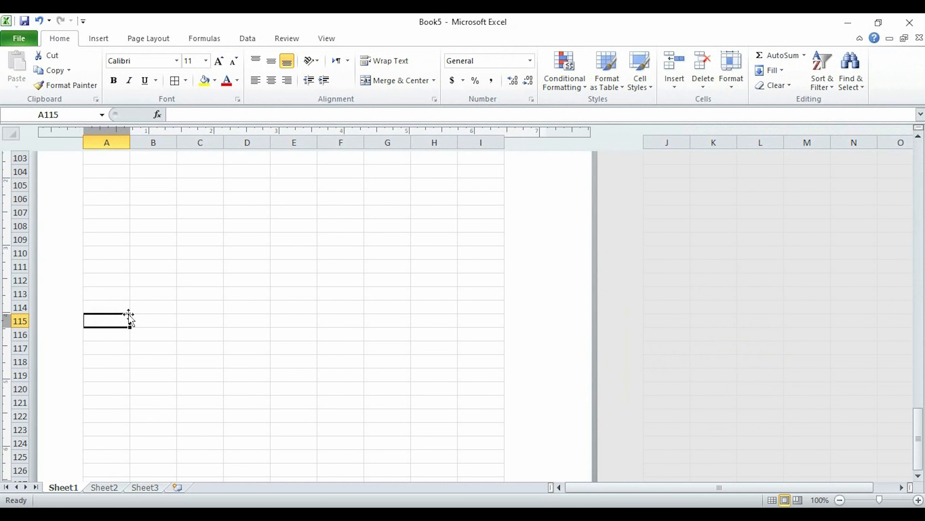
scroll(190, 330, up, 5)
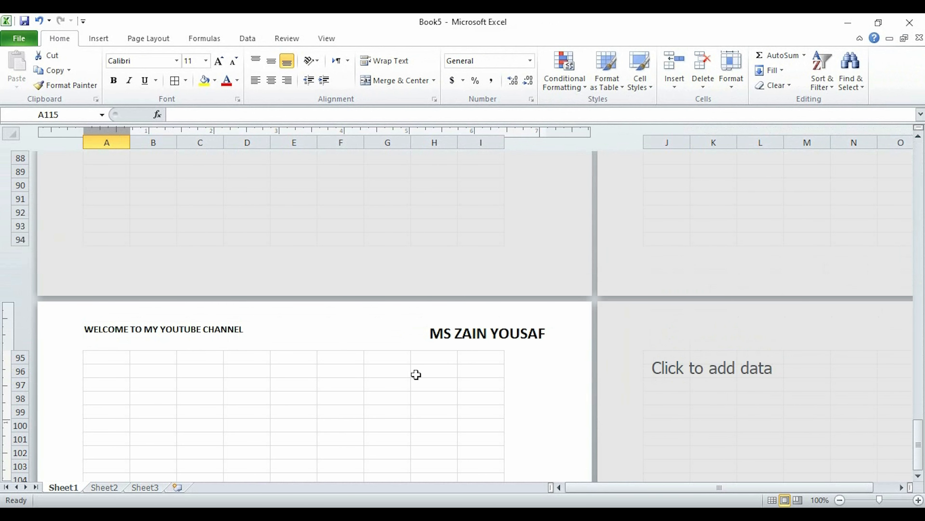
scroll(289, 324, up, 20)
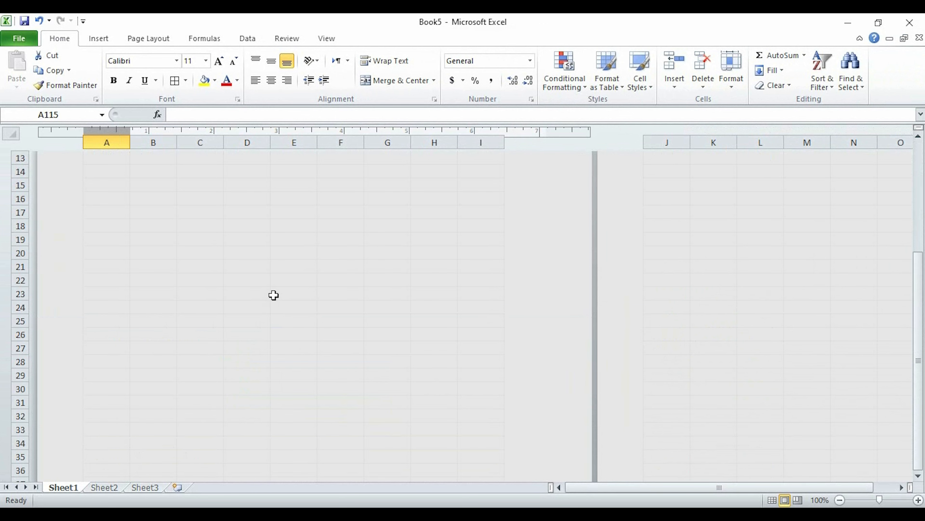
scroll(274, 295, up, 5)
click(199, 297)
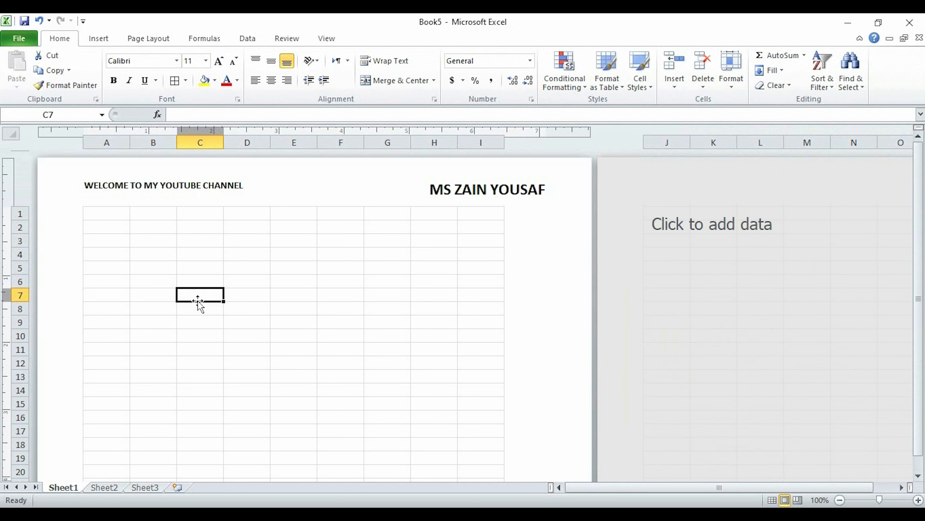
Switch the worksheet from Page Layout to Normal view and select cell C6
click(324, 39)
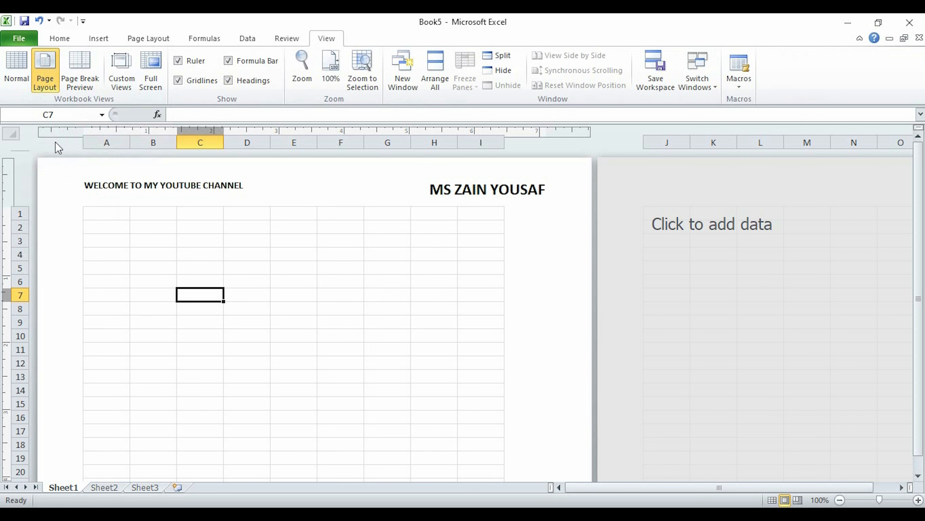
click(22, 73)
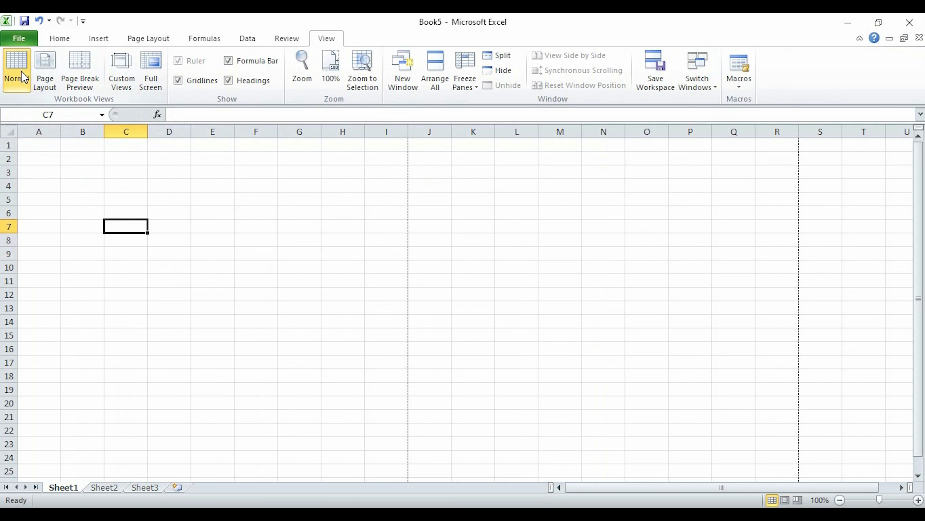
click(113, 207)
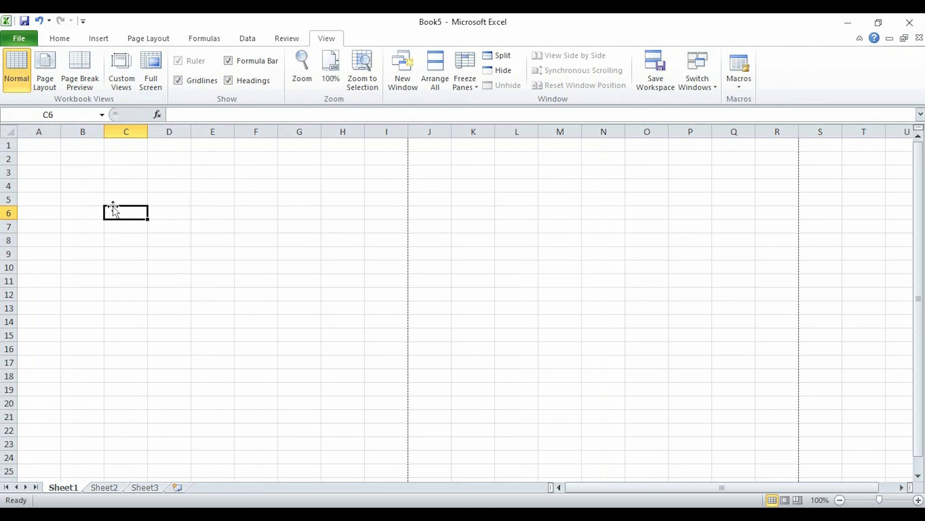
Apply all borders to the range A1:I25 and deselect it
drag(45, 147, 403, 471)
click(60, 37)
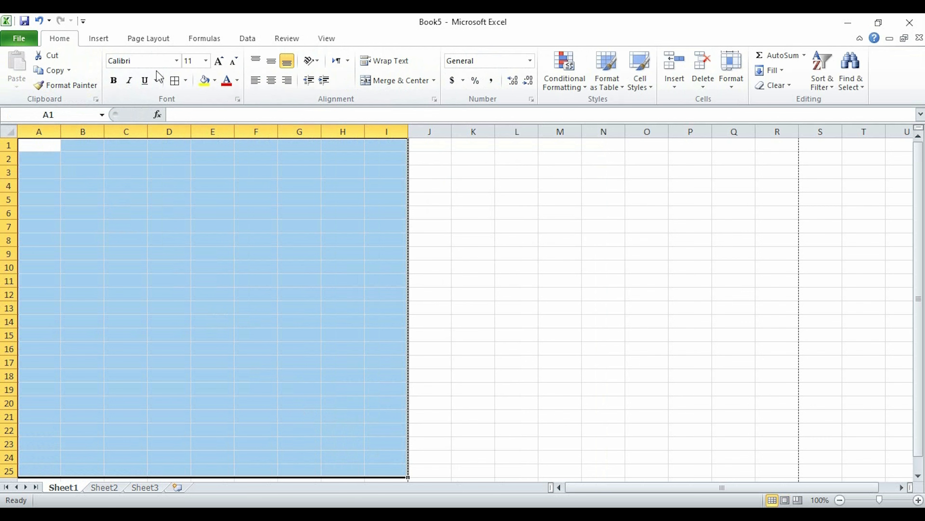
click(175, 80)
click(174, 222)
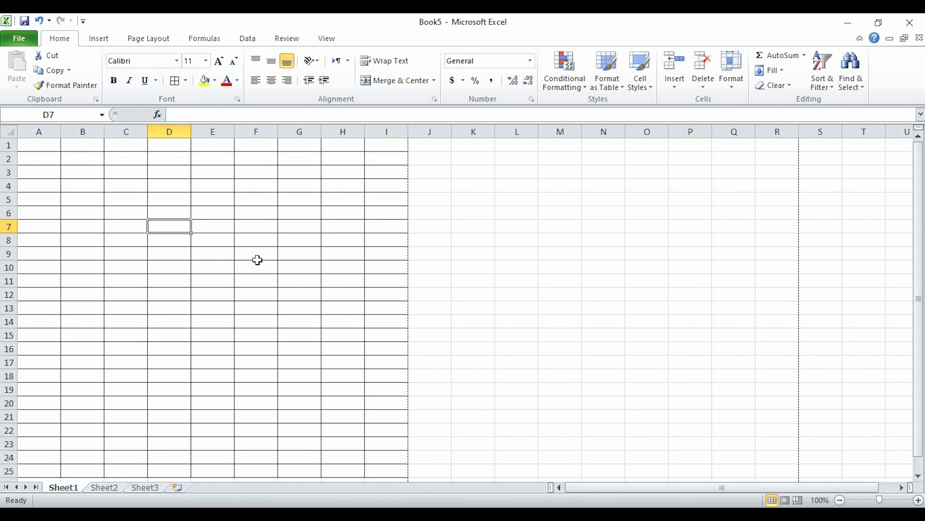
Check the print preview of the bordered sheet with its header and footer, and return to the worksheet
key(ctrl+p)
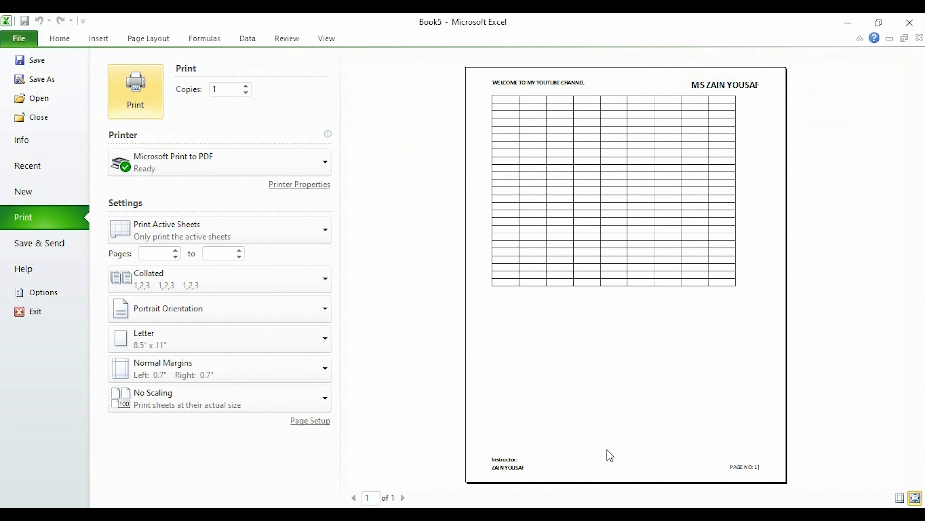
key(Escape)
click(187, 267)
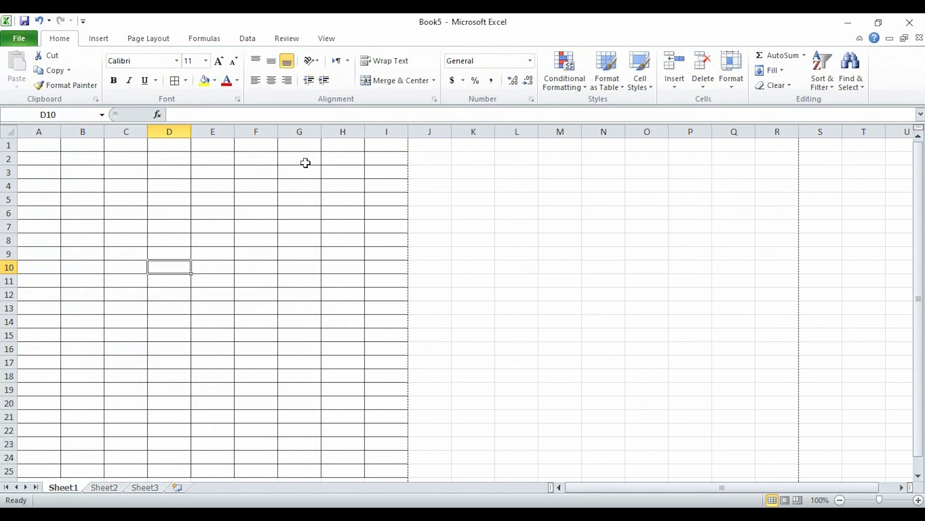
Open the page header for editing and delete the welcome text and the instructor's name from it
click(102, 40)
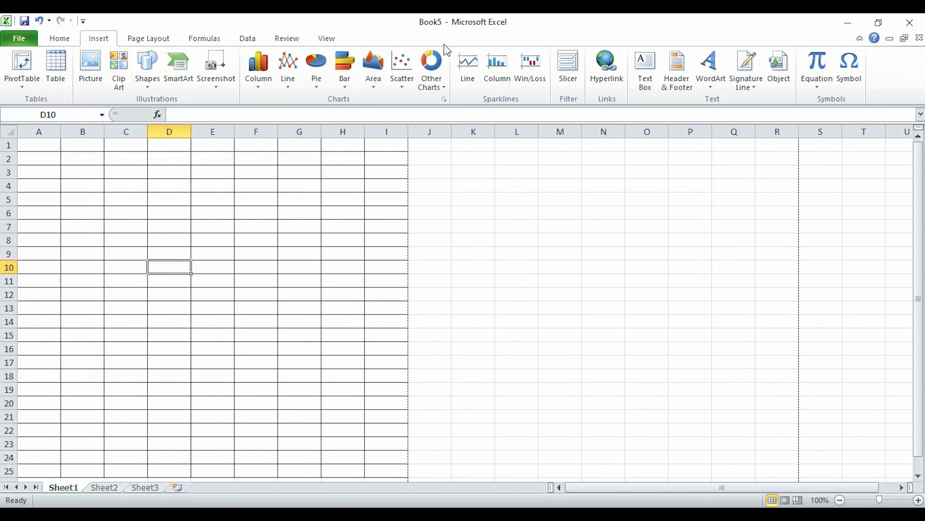
click(678, 92)
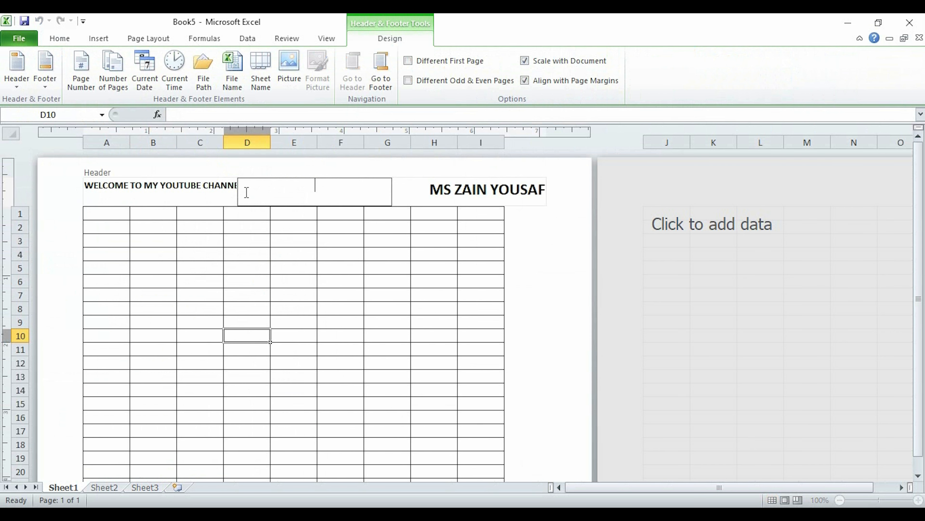
triple_click(213, 186)
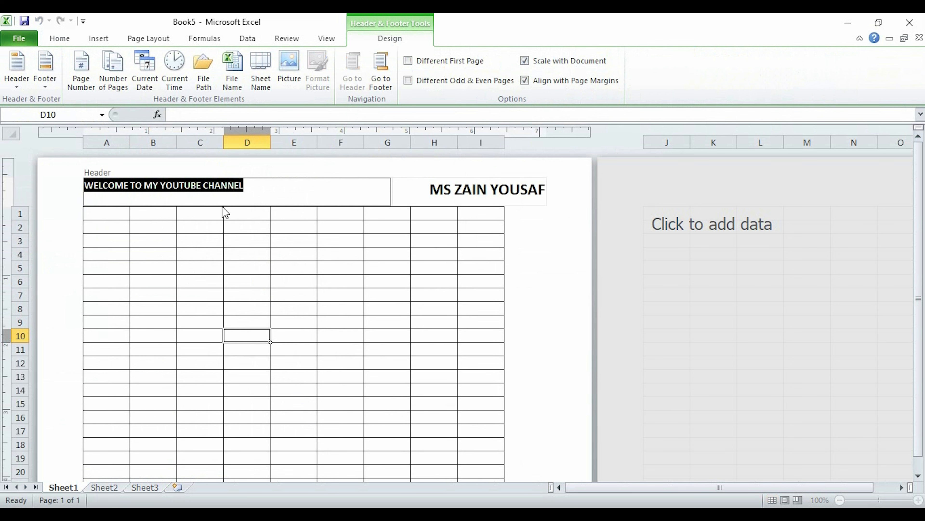
key(Delete)
triple_click(483, 192)
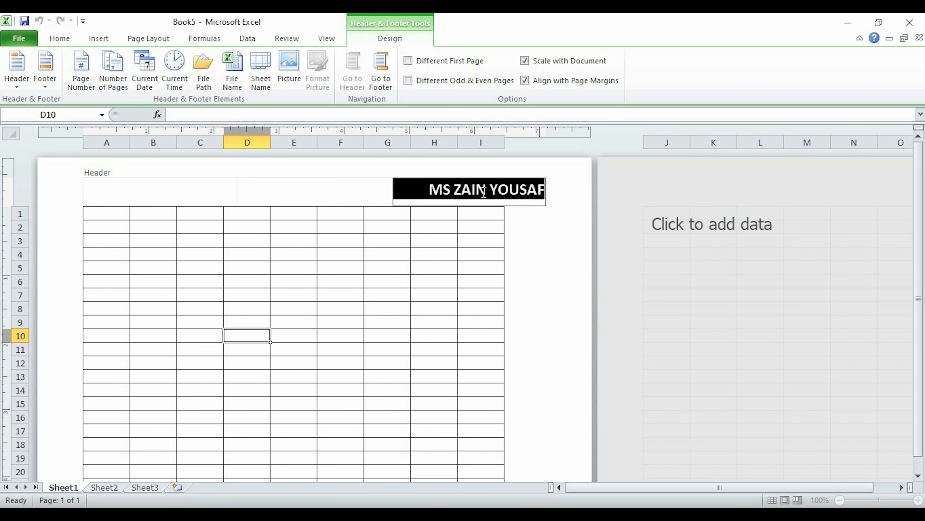
key(Delete)
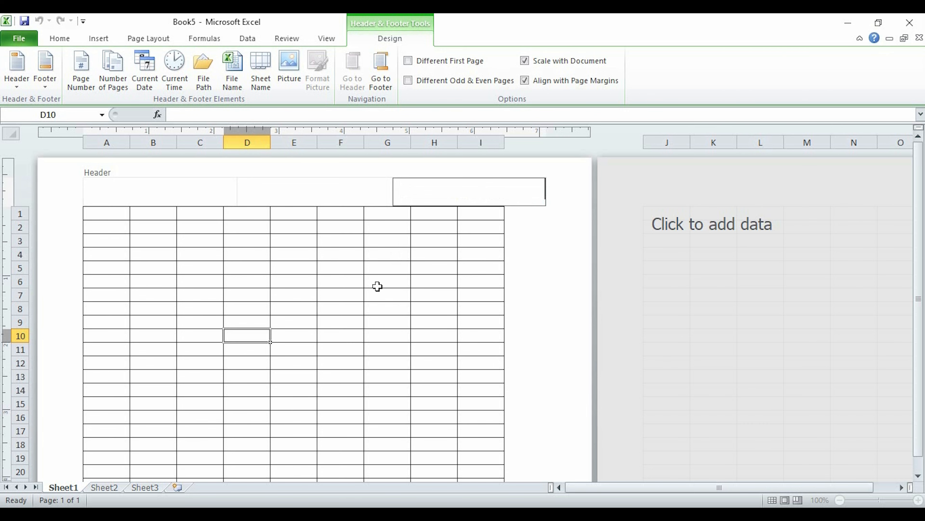
Delete the instructor text and the page number text from the first page's footer, and leave the footer
click(311, 335)
scroll(310, 352, down, 5)
scroll(306, 346, down, 7)
click(190, 331)
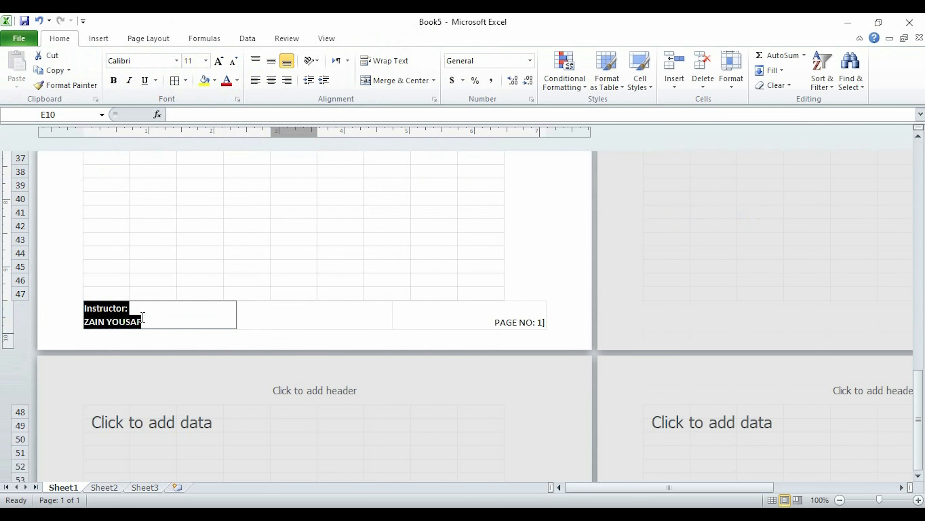
key(Delete)
triple_click(510, 316)
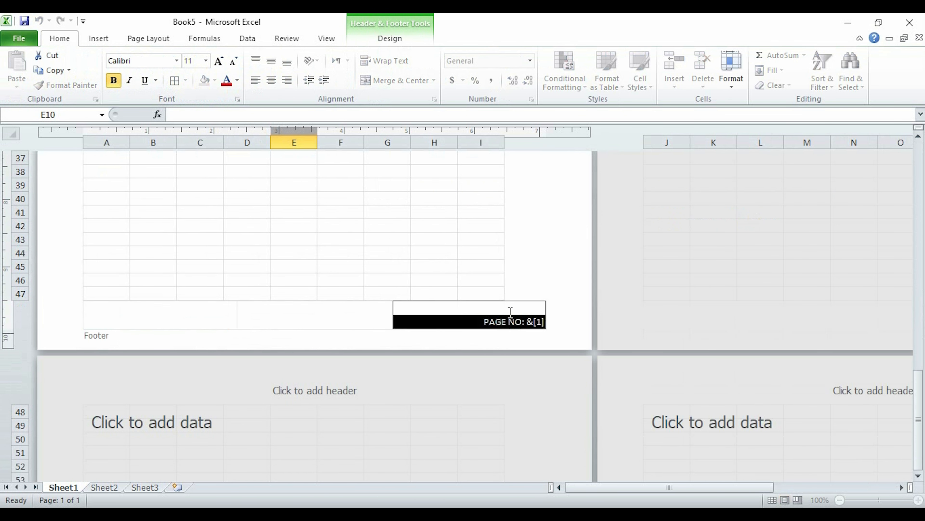
key(Delete)
click(299, 215)
Return the worksheet to Normal view and minimize the workbook window
scroll(209, 283, up, 11)
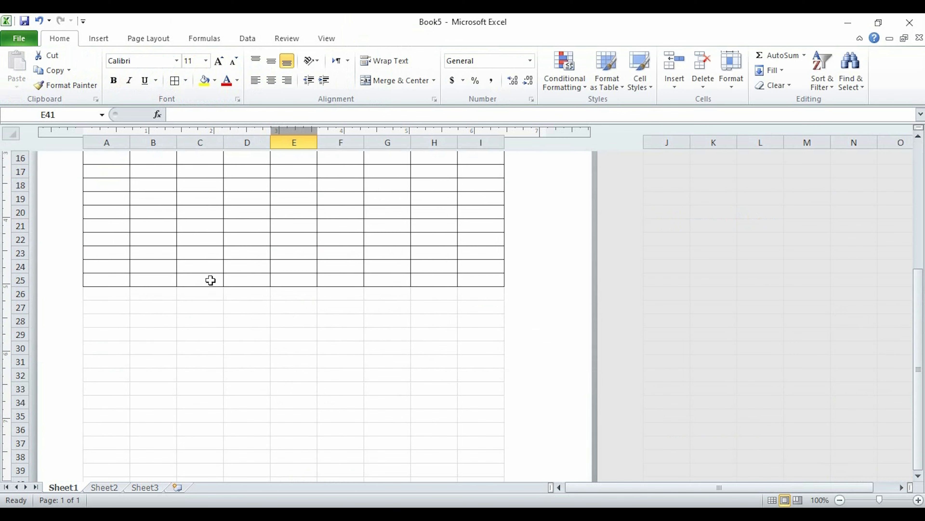
click(772, 500)
scroll(366, 337, up, 5)
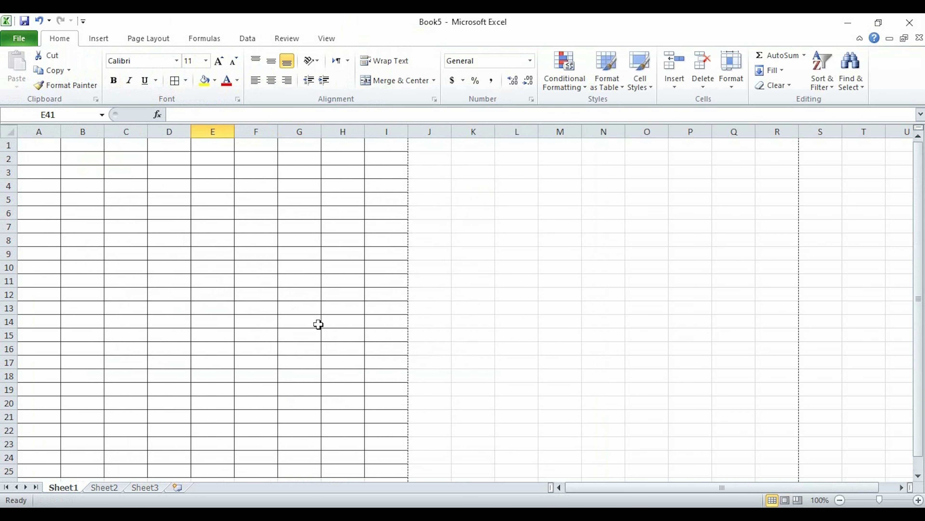
click(266, 257)
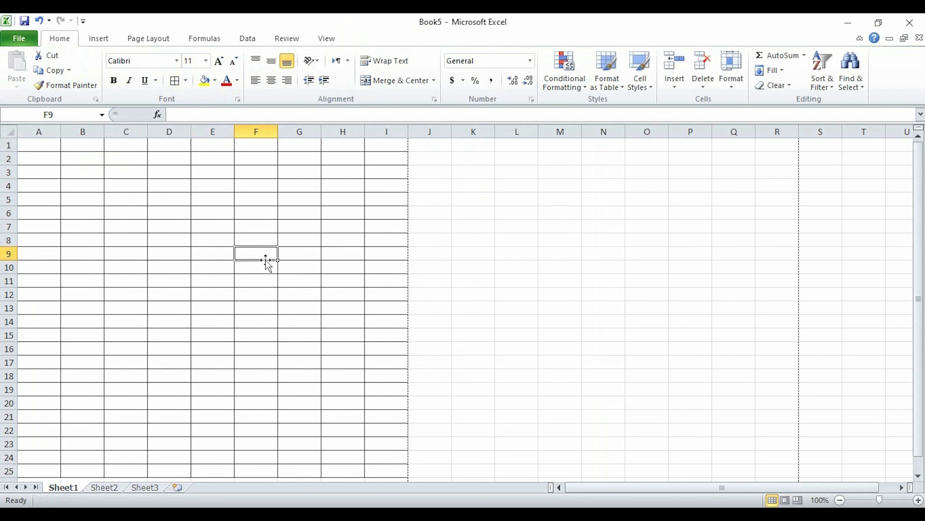
click(105, 40)
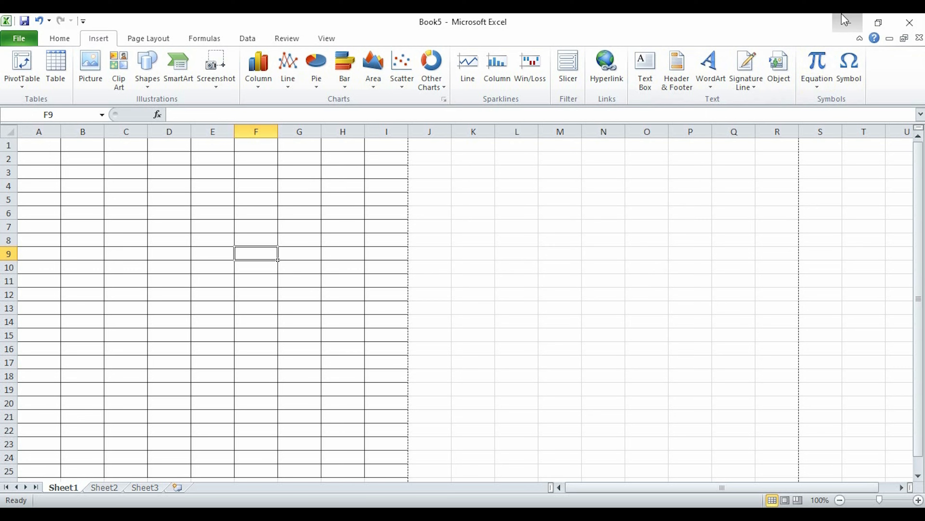
click(848, 22)
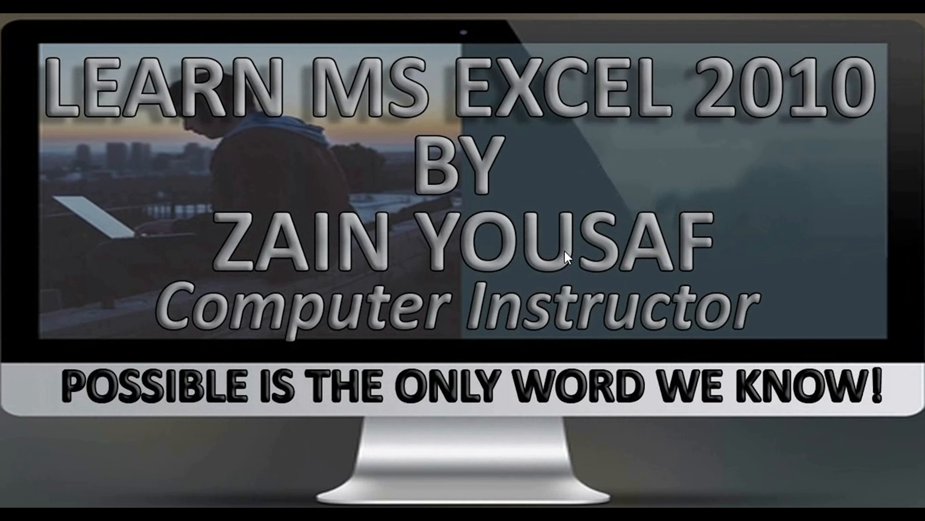